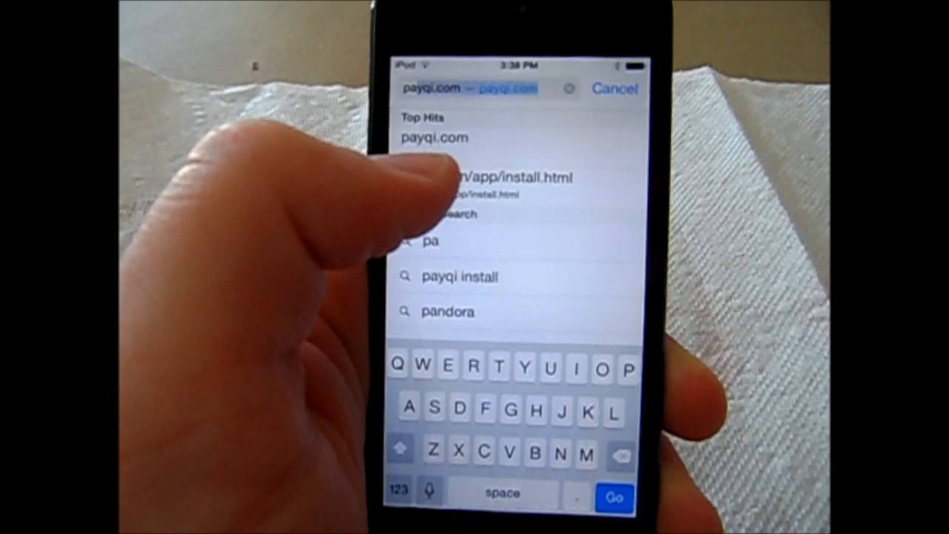
# Load the payqi.com/app/install.html page and install the PayQi app to the home screen.
pyautogui.click(475, 177)
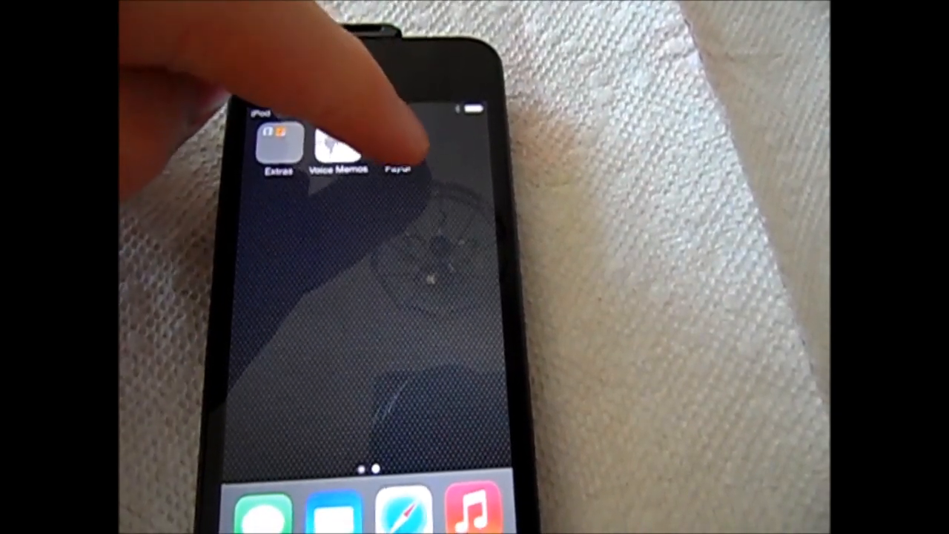
# Launch PayQi from its home-screen icon, reaching the empty Message screen with Unconnected status.
pyautogui.click(400, 141)
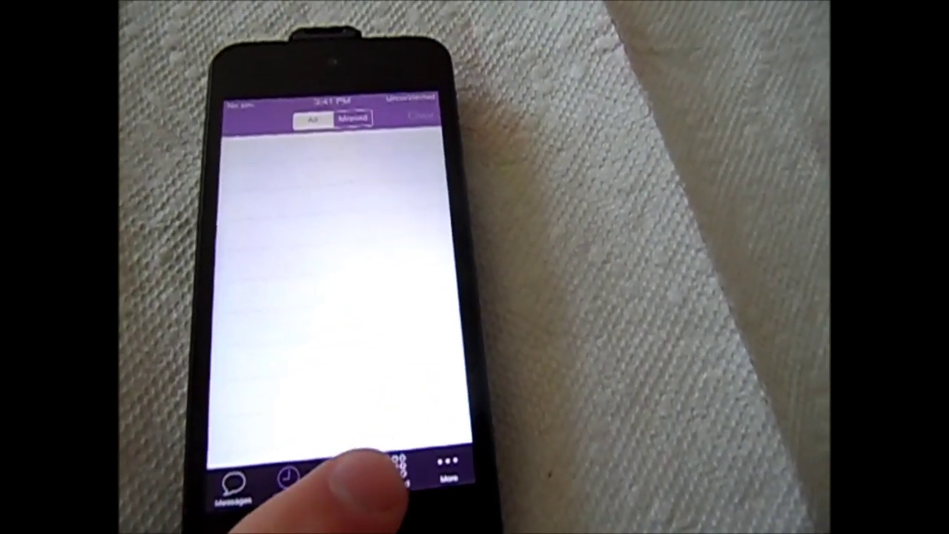
# Switch from Recents to the dialer Keypad before exiting PayQi to the home screen.
pyautogui.click(398, 467)
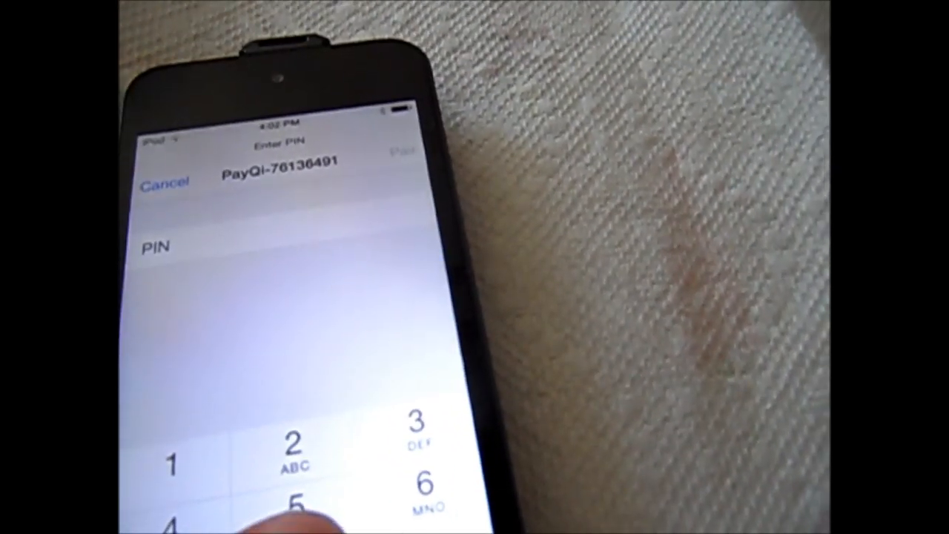
pyautogui.write('8')
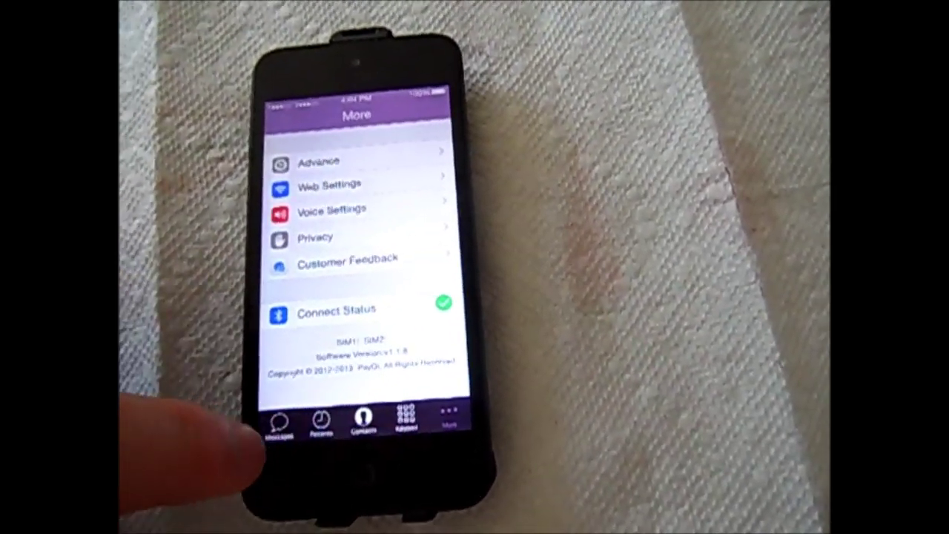
# Move from the Messages screen to the Contacts list showing 0 contacts.
pyautogui.click(238, 495)
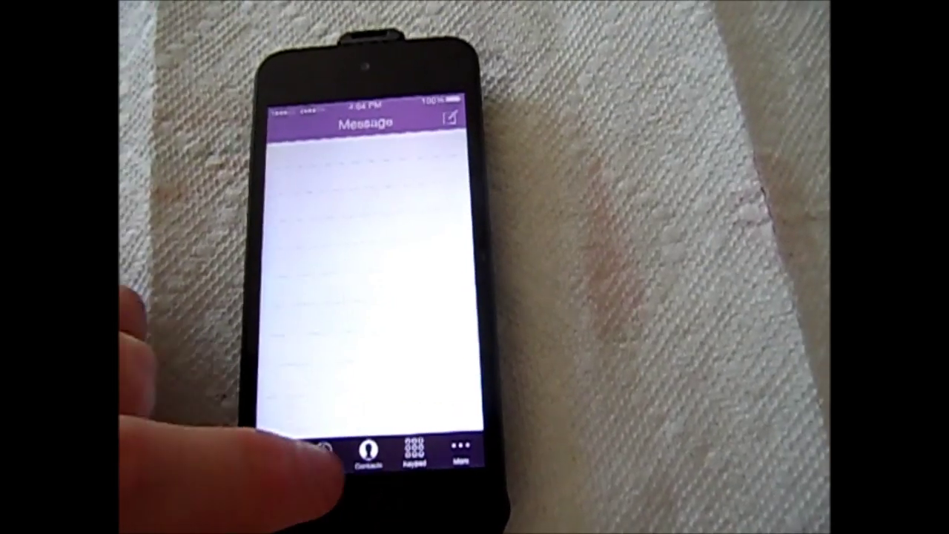
pyautogui.click(369, 452)
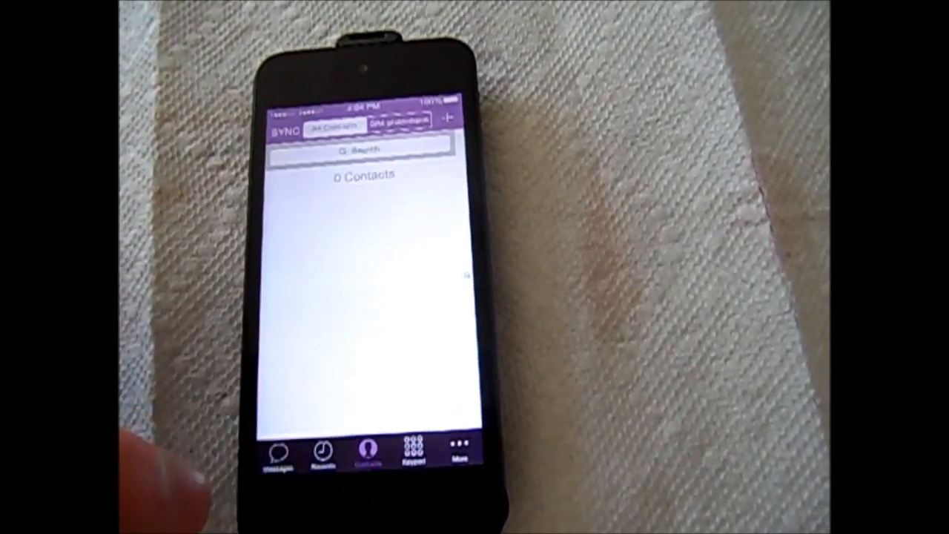